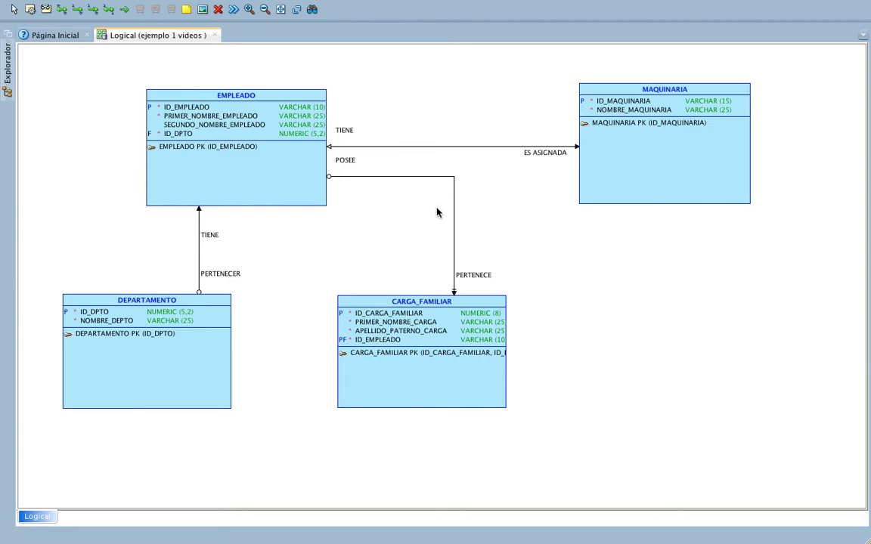
Step: Switch the logical diagram's notation to Barker
left_click(461, 148)
right_click(460, 146)
right_click(452, 120)
mouse_move(560, 253)
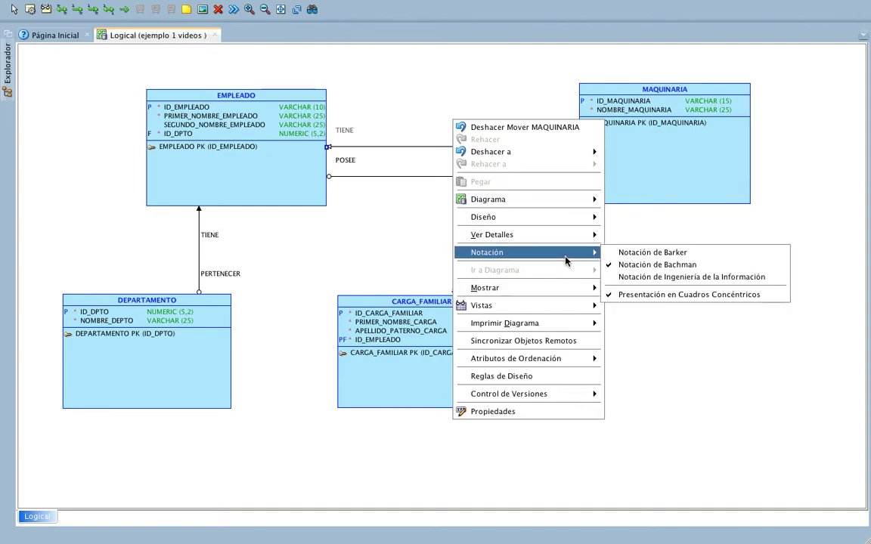
left_click(617, 255)
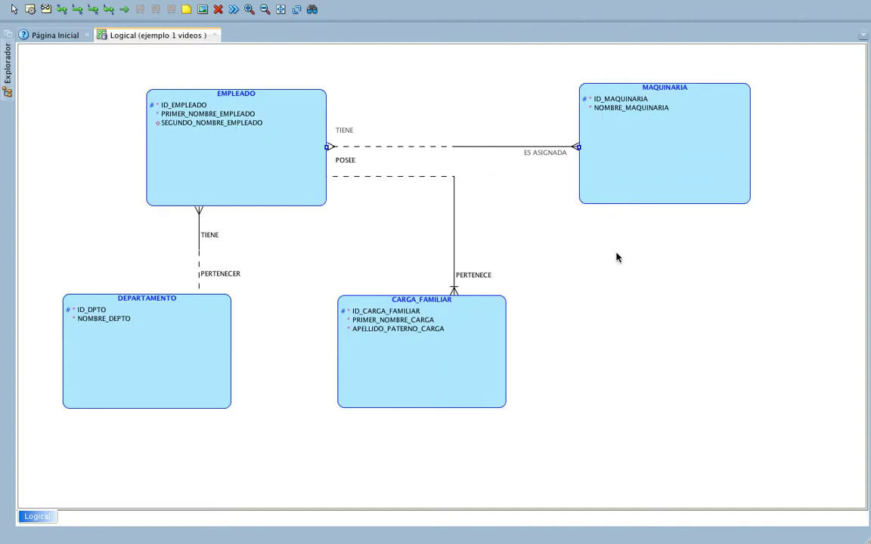
Step: Delete the many-to-many relationship between EMPLEADO and MAQUINARIA
right_click(513, 151)
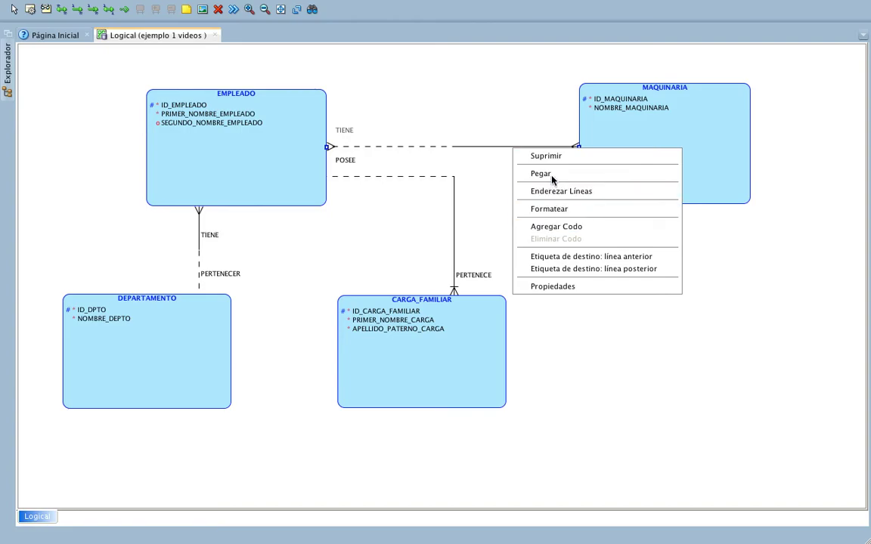
left_click(559, 157)
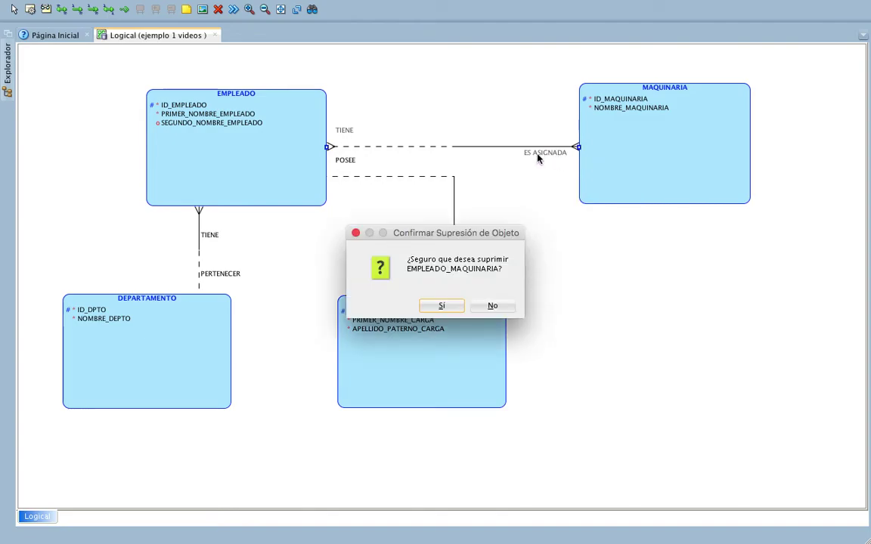
left_click(446, 305)
Step: Spread the four entities apart to free space between EMPLEADO and MAQUINARIA, and realign the bend of the EMPLEADO–CARGA_FAMILIAR relationship line
left_click_drag(640, 164, 698, 164)
left_click_drag(293, 147, 244, 139)
left_click(192, 318)
left_click_drag(191, 318, 156, 318)
left_click_drag(379, 350, 313, 351)
left_click(440, 177)
left_click_drag(453, 177, 352, 185)
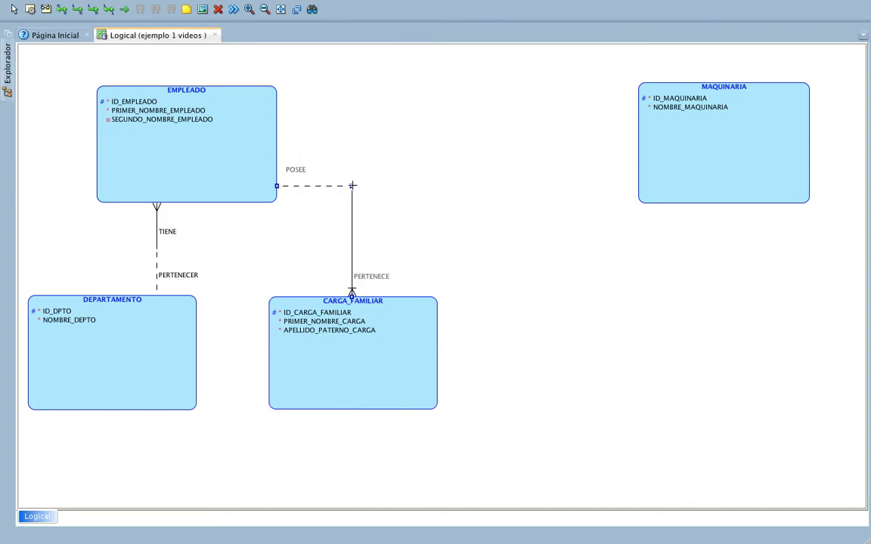
left_click(613, 403)
Step: Create the entity EMPLEADO_MAQUINARIA with abbreviation EMP_MAQ between EMPLEADO and MAQUINARIA, then enlarge and center its box
left_click(30, 9)
left_click(400, 115)
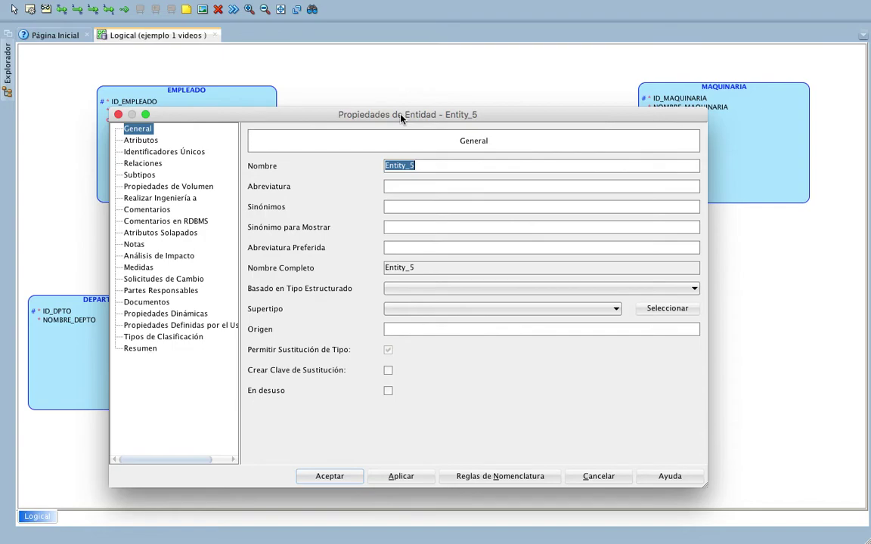
type("EMPLEADO_")
type("MAQUINARIA")
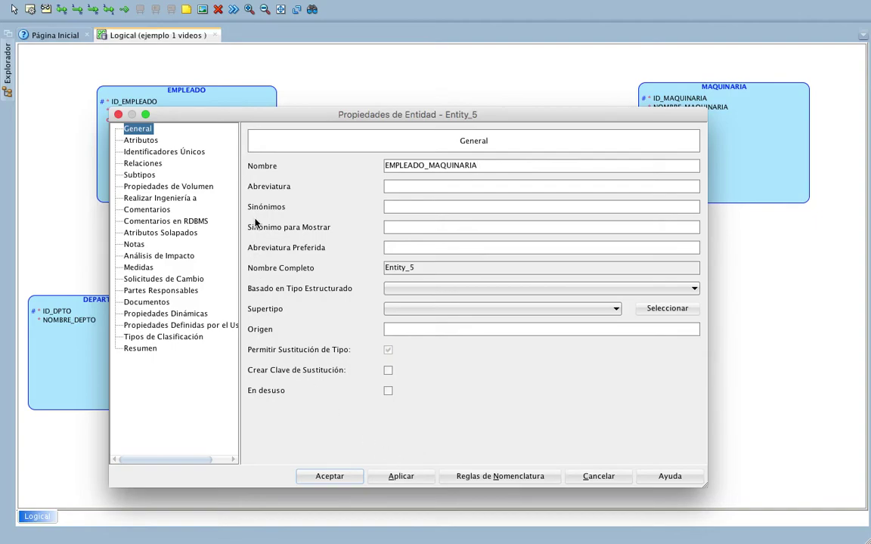
left_click(417, 186)
type("EMP_MAQU")
key("BackSpace")
left_click(384, 475)
left_click(355, 477)
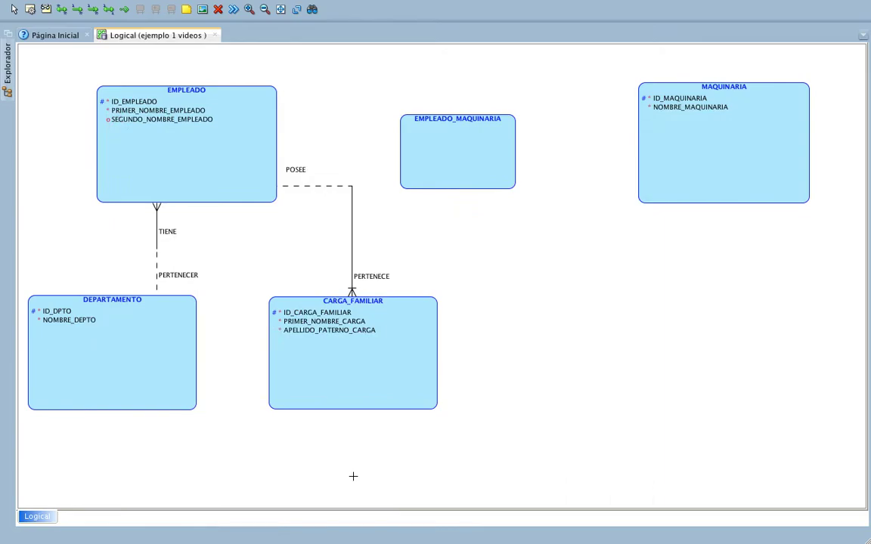
left_click_drag(463, 156, 482, 135)
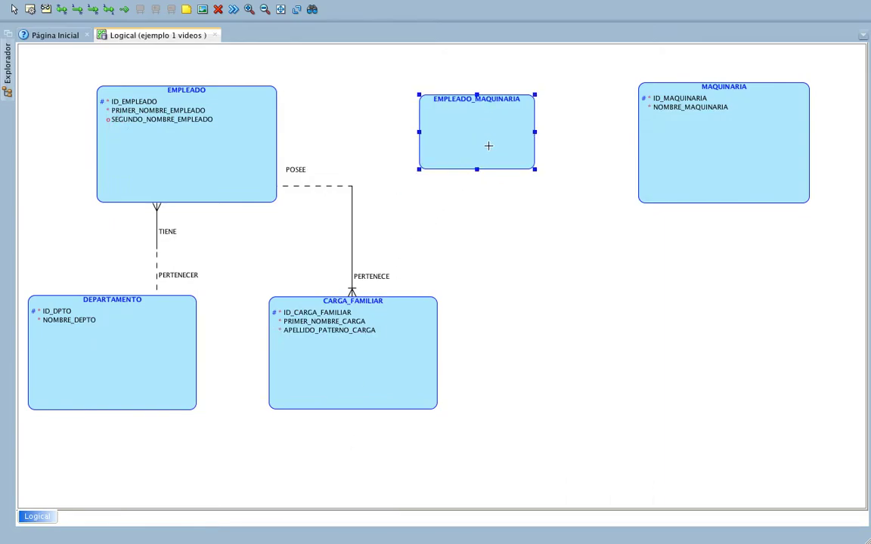
left_click_drag(533, 170, 527, 190)
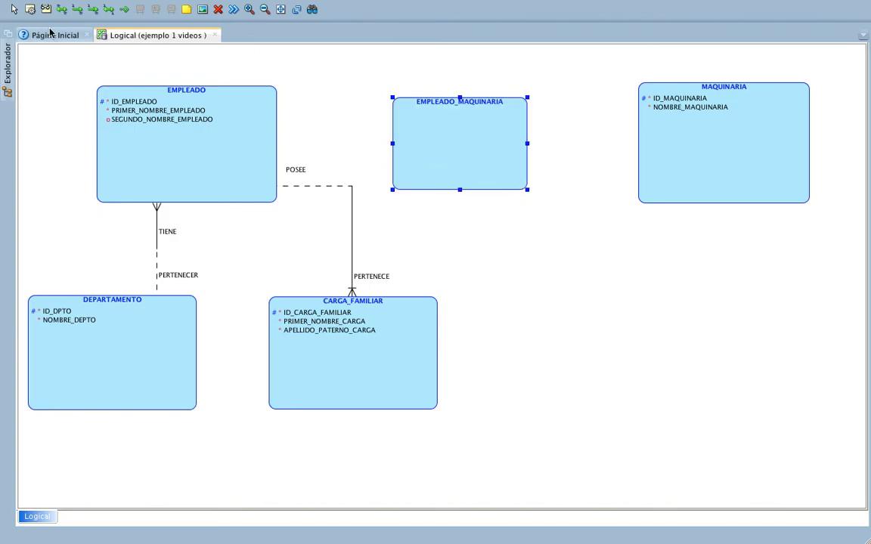
Step: Create a one-to-many identifying relationship named EMP_EMP_MAQ from EMPLEADO to EMPLEADO_MAQUINARIA
left_click(93, 13)
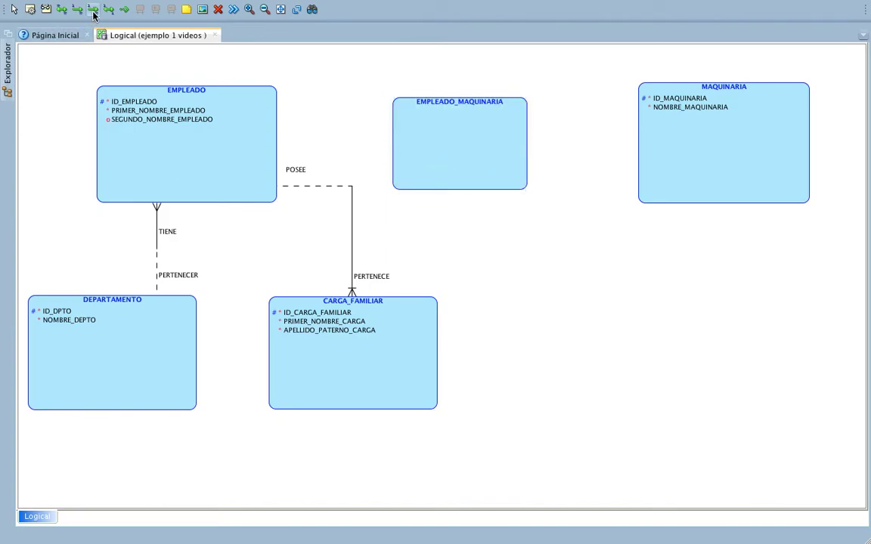
left_click(224, 123)
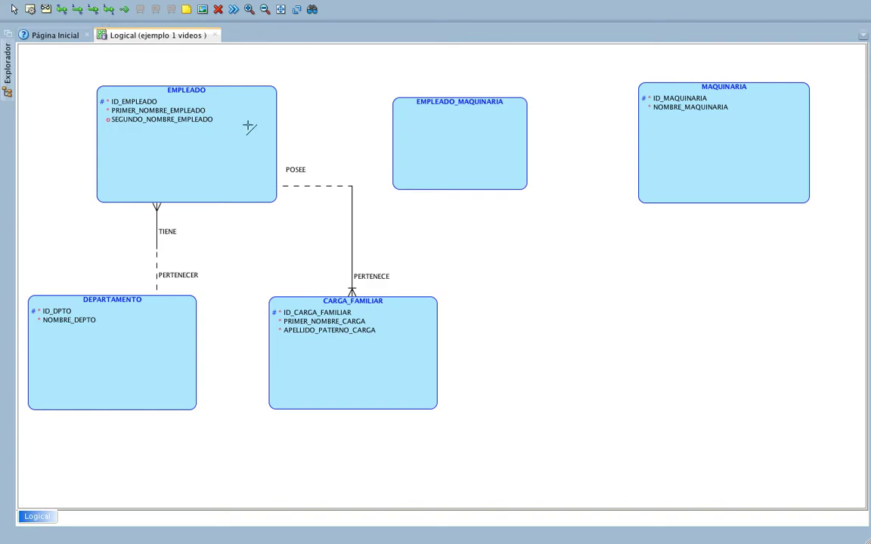
left_click(422, 141)
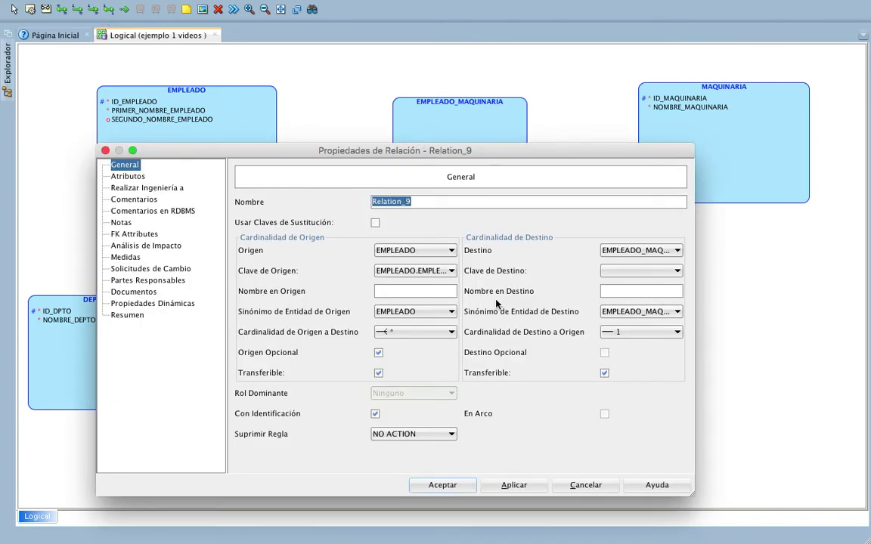
type("EMP_EMP_MAU")
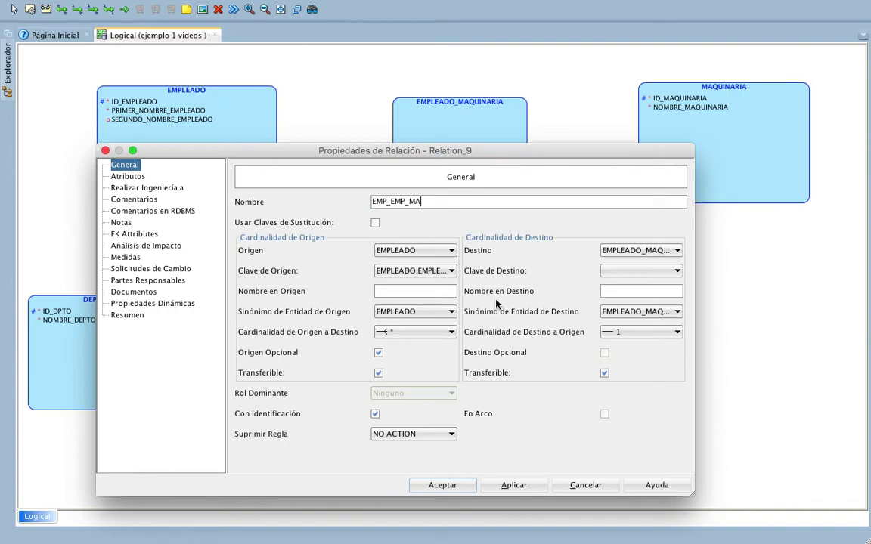
key("BackSpace")
type("AQ")
key("BackSpace")
key("BackSpace")
key("BackSpace")
type("AQ")
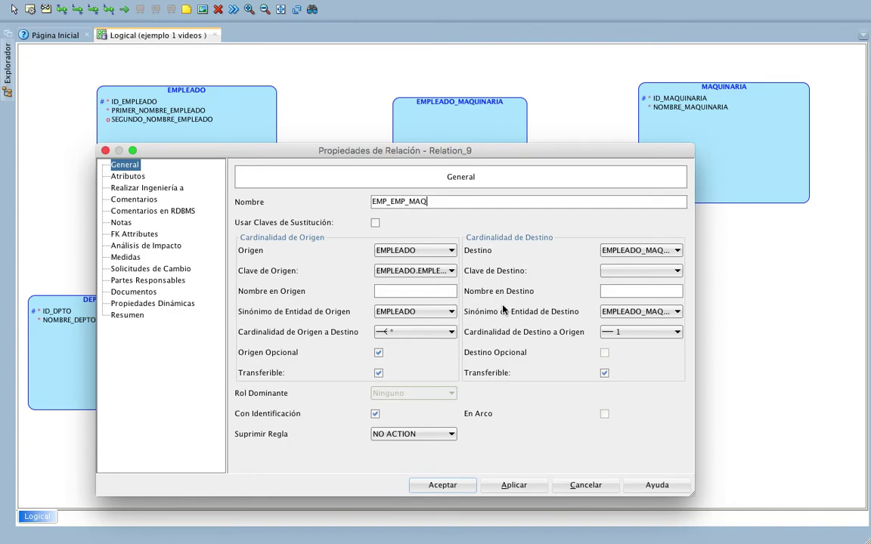
left_click(451, 484)
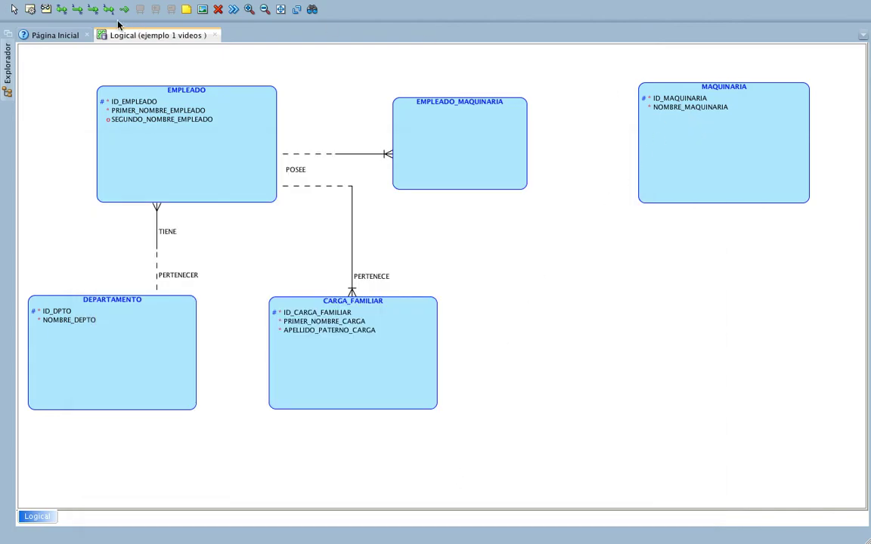
Step: Create a one-to-many identifying relationship named MAQ_EMP_MAQ from MAQUINARIA to EMPLEADO_MAQUINARIA
left_click(77, 9)
left_click(686, 157)
left_click(515, 160)
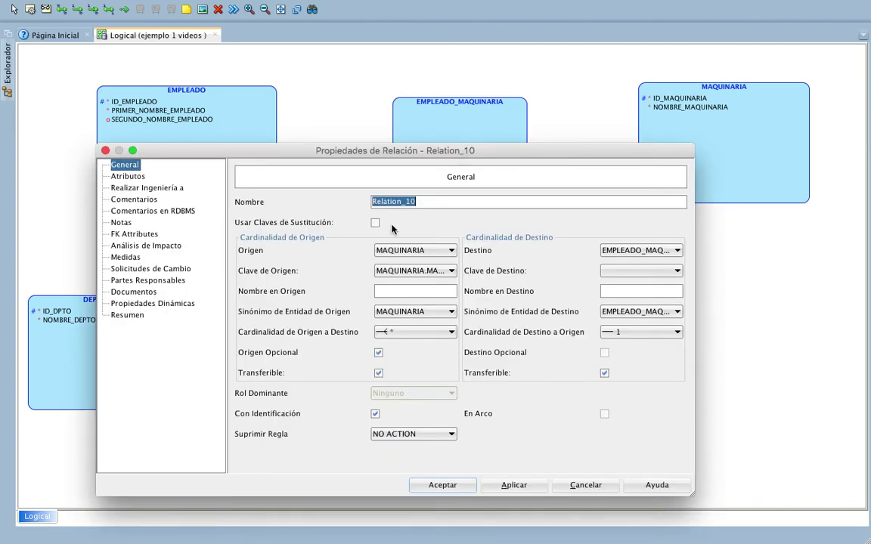
type("MAQ")
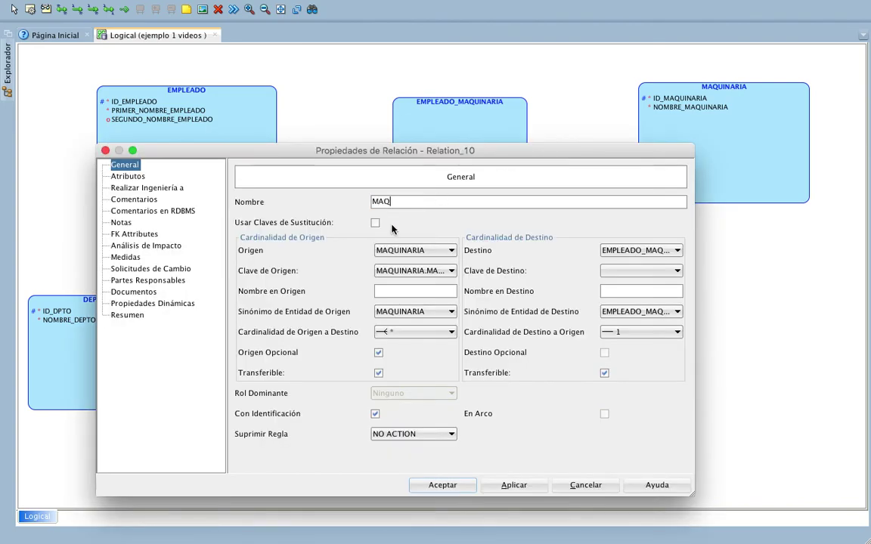
type("_EMP_MAQ")
left_click(465, 486)
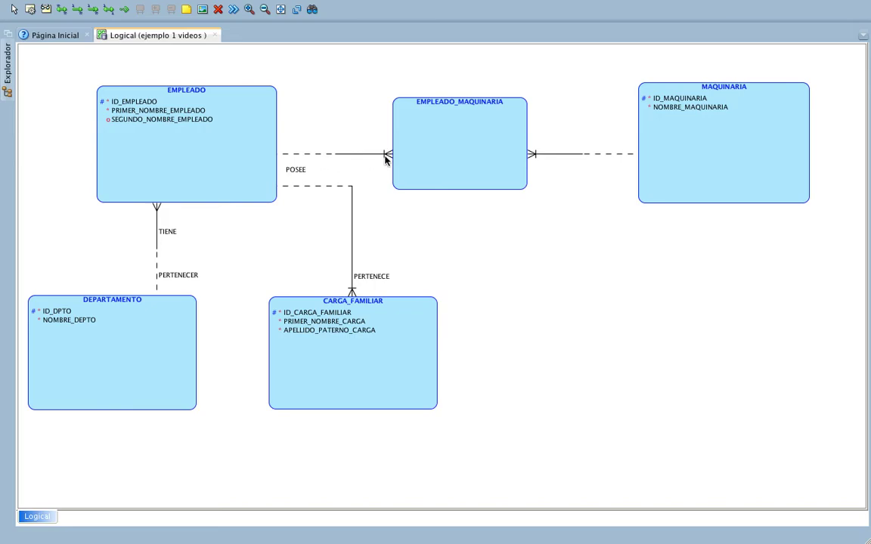
Step: Switch the logical diagram's notation to Bachman
right_click(502, 217)
mouse_move(606, 346)
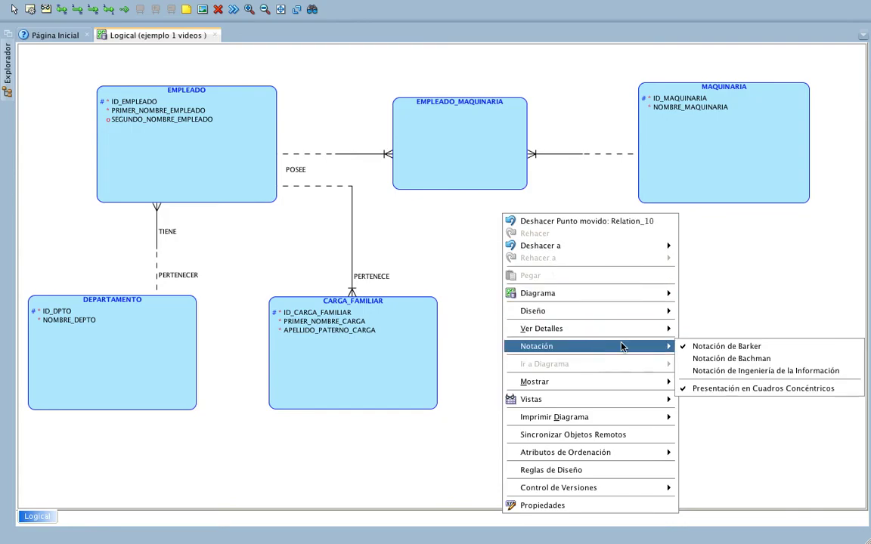
left_click(710, 360)
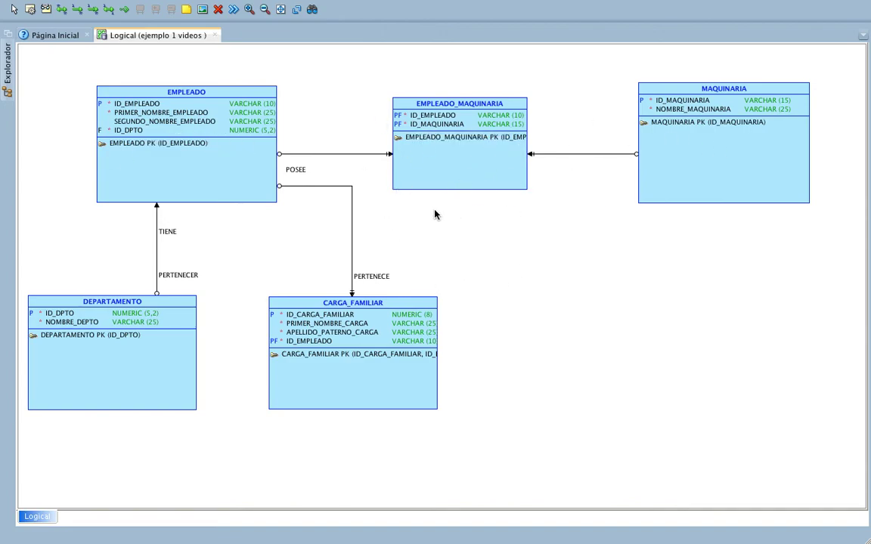
Step: Add an attribute named FECHA_ASIGNACION to the EMPLEADO_MAQUINARIA entity
left_click(500, 173)
double_click(499, 173)
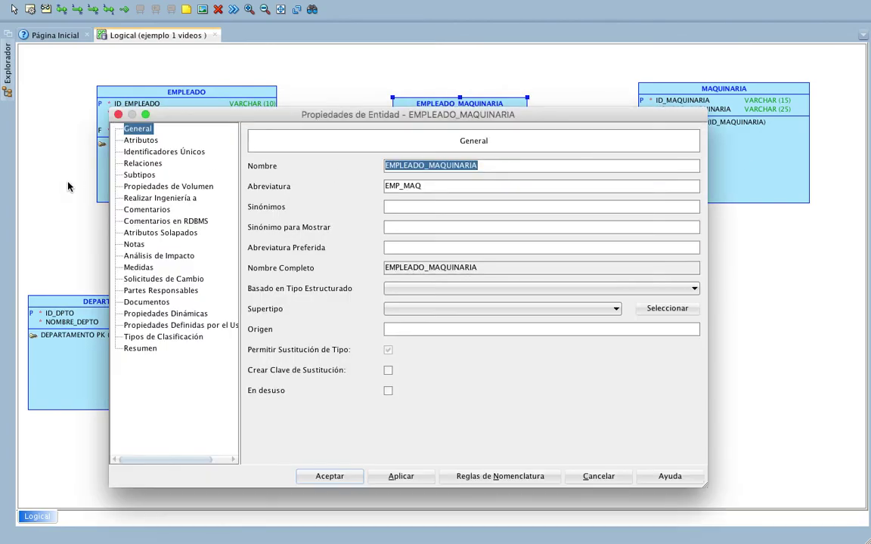
left_click(130, 142)
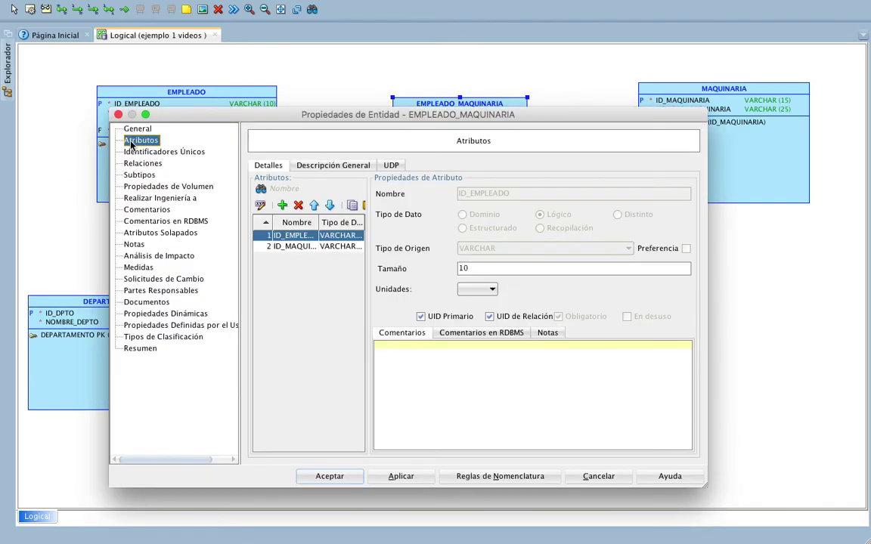
left_click(282, 206)
type("FECHA")
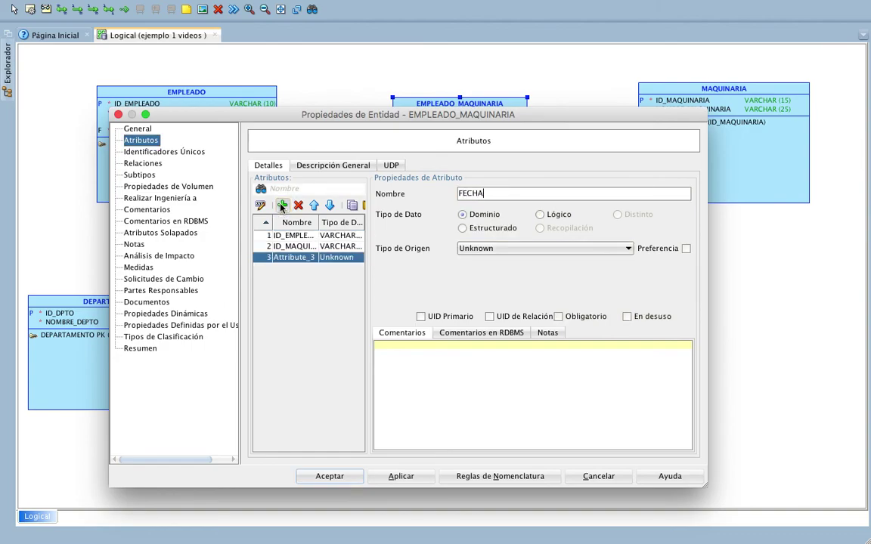
type("_VALIDA")
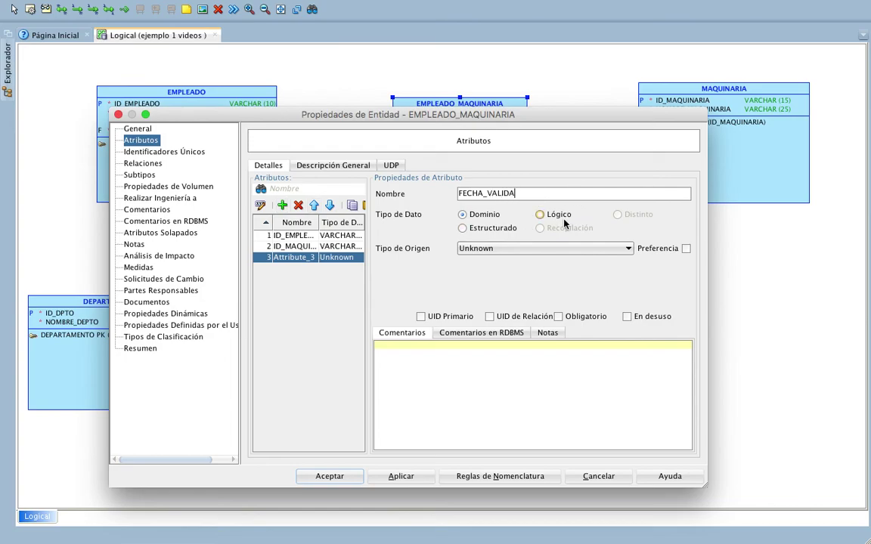
key("BackSpace")
key("BackSpace")
key("BackSpace")
key("BackSpace")
key("BackSpace")
key("BackSpace")
type("ASIGNACION")
Step: Give FECHA_ASIGNACION the logical data type Date, make it mandatory, and save the entity's properties
left_click(550, 218)
left_click(548, 250)
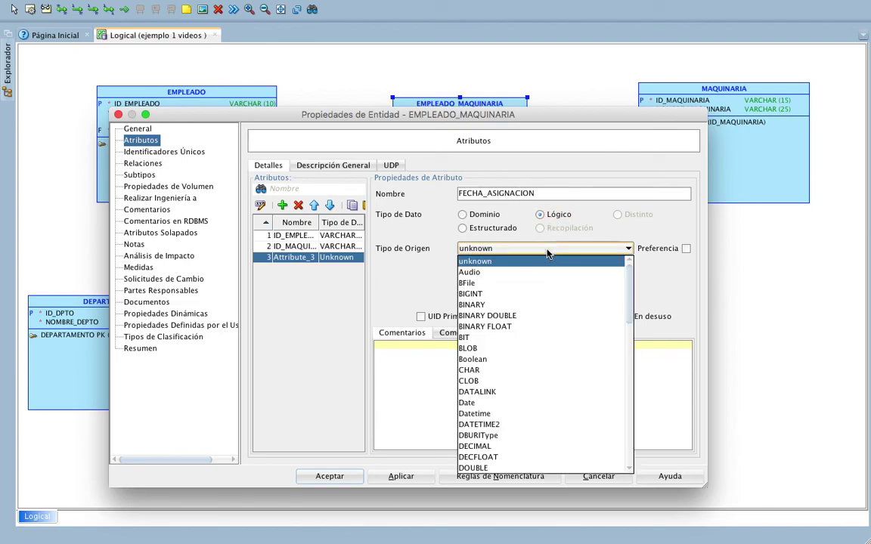
type("date")
key("Return")
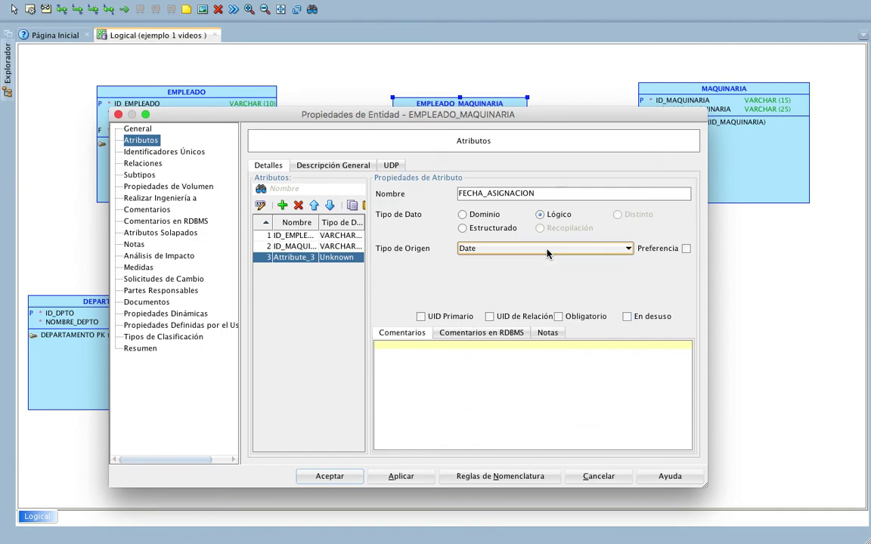
left_click(573, 318)
left_click(403, 476)
left_click(346, 474)
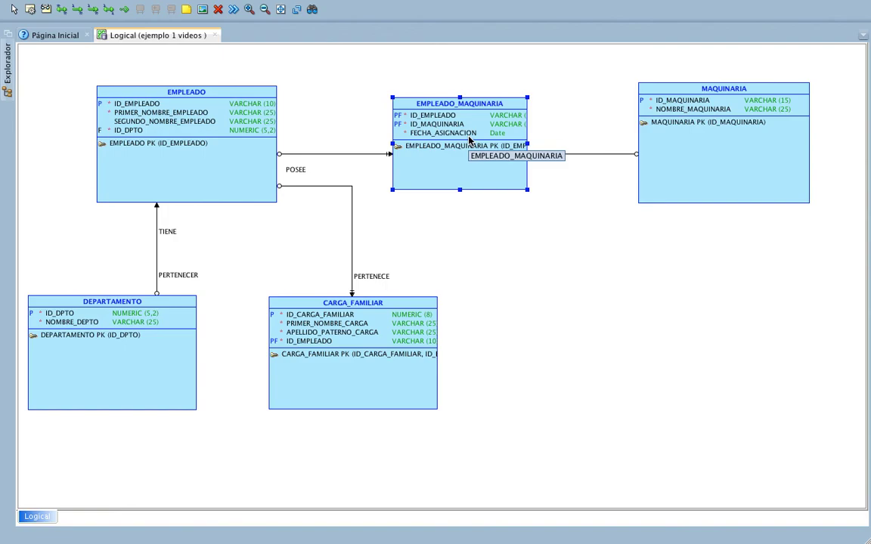
Step: View the diagram in Barker notation, and return it to Bachman notation to compare how the EMPLEADO_MAQUINARIA attributes are shown
right_click(436, 224)
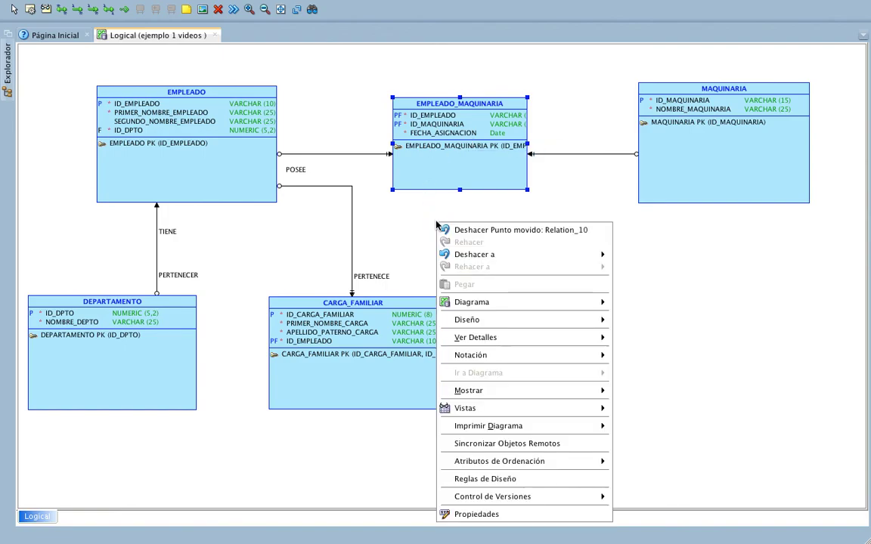
mouse_move(499, 355)
left_click(623, 361)
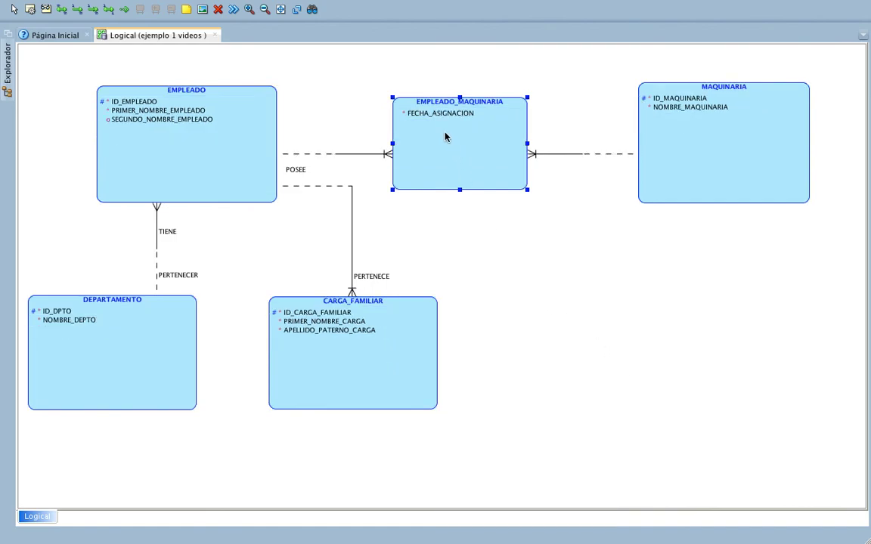
right_click(482, 229)
mouse_move(544, 360)
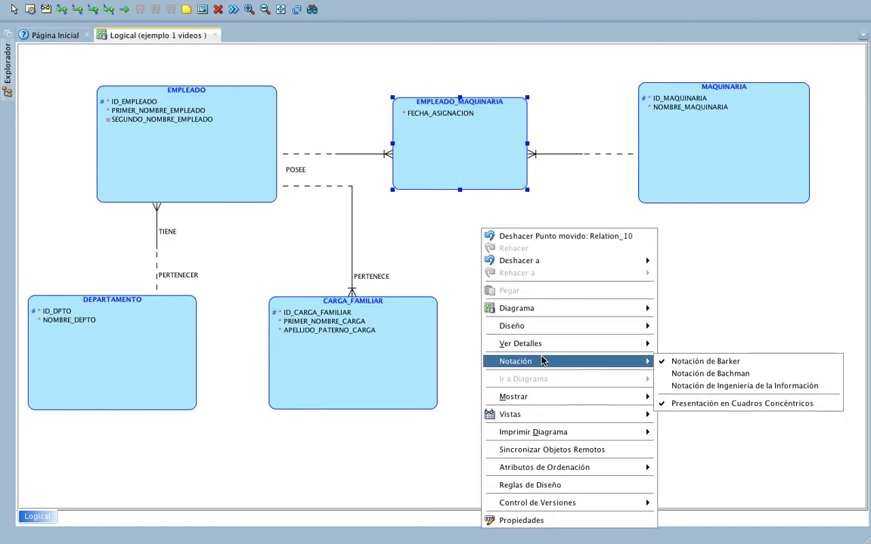
left_click(710, 373)
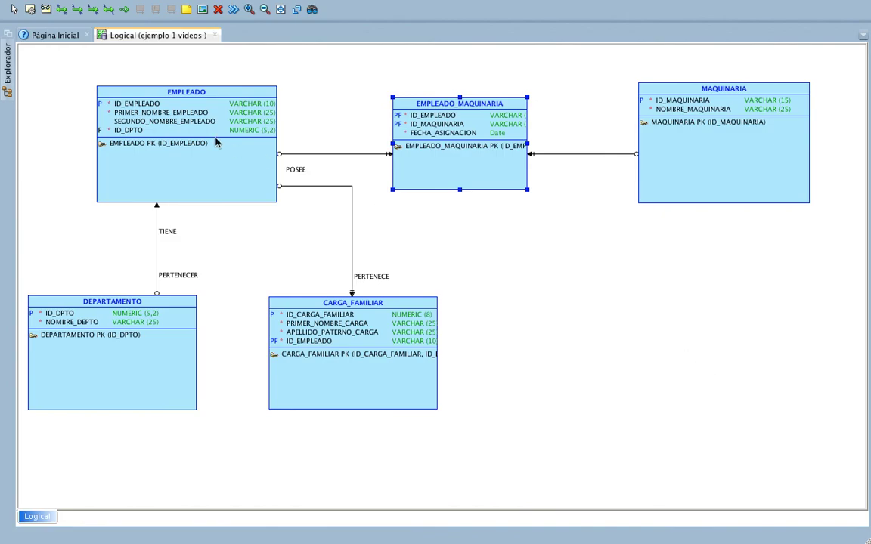